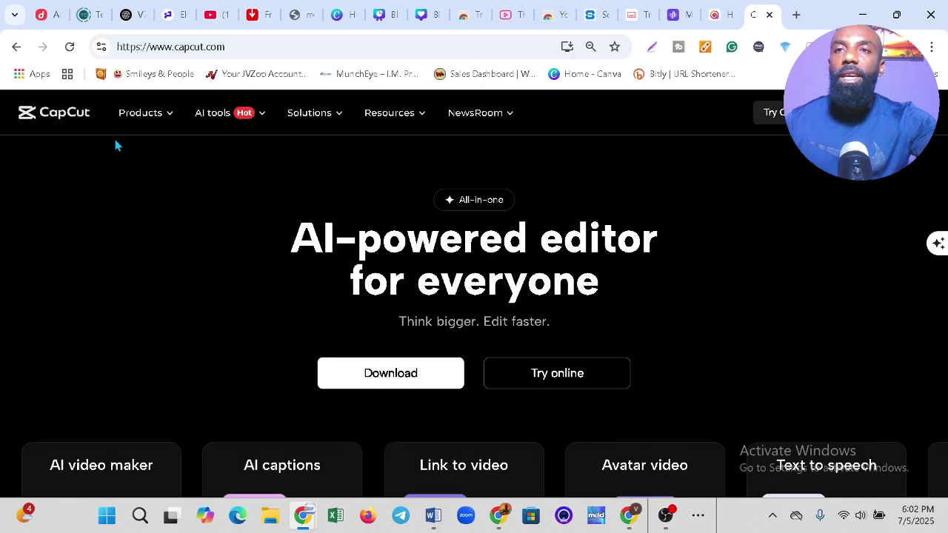
Step: Switch to the CapCut desktop app and close the open 0705 (1) project to return to the project overview
left_click_drag(504, 200, 459, 200)
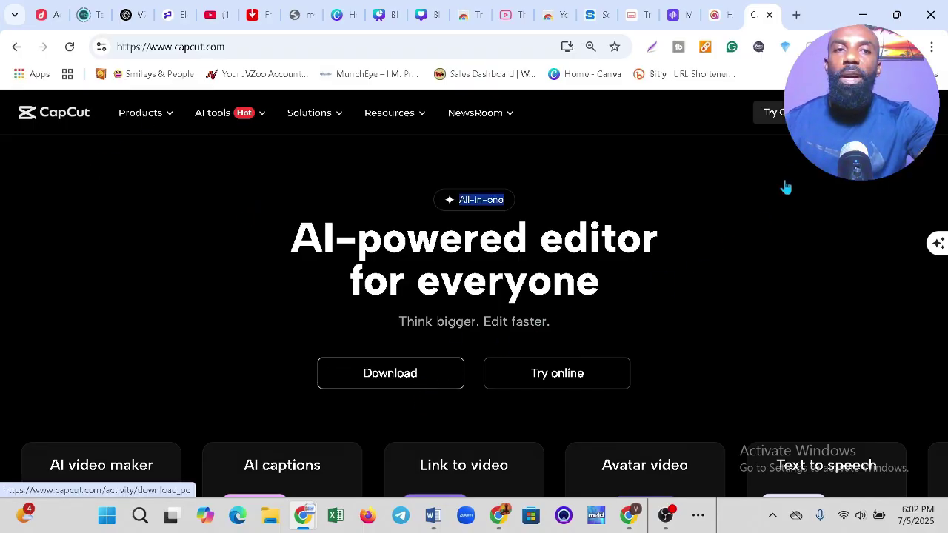
left_click(664, 522)
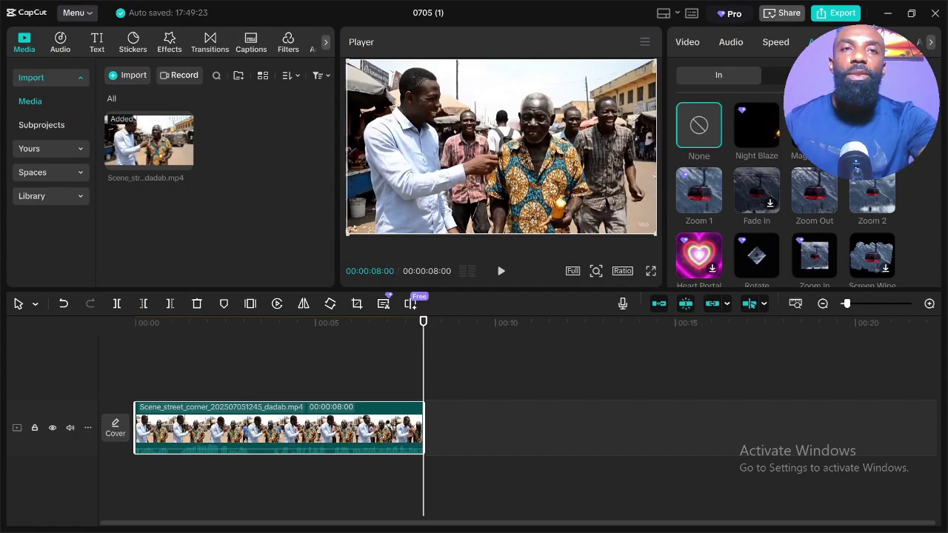
left_click(934, 18)
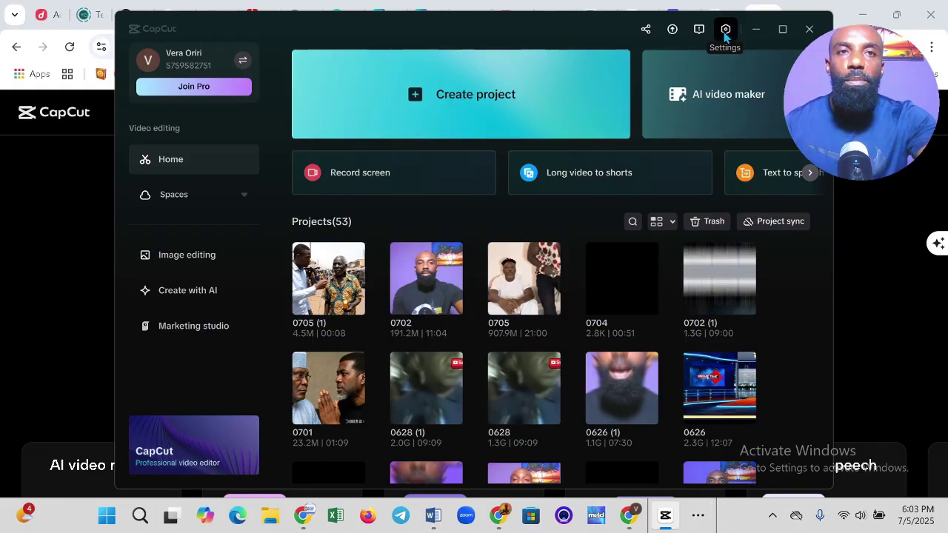
Step: Examine the Draft settings and the folder used for saving projects, then cancel without changing anything
left_click(725, 32)
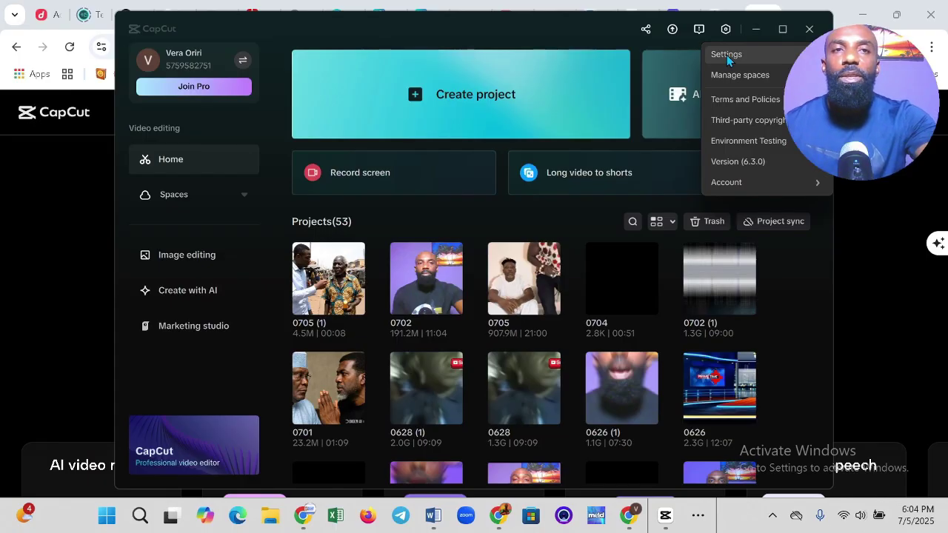
left_click(734, 56)
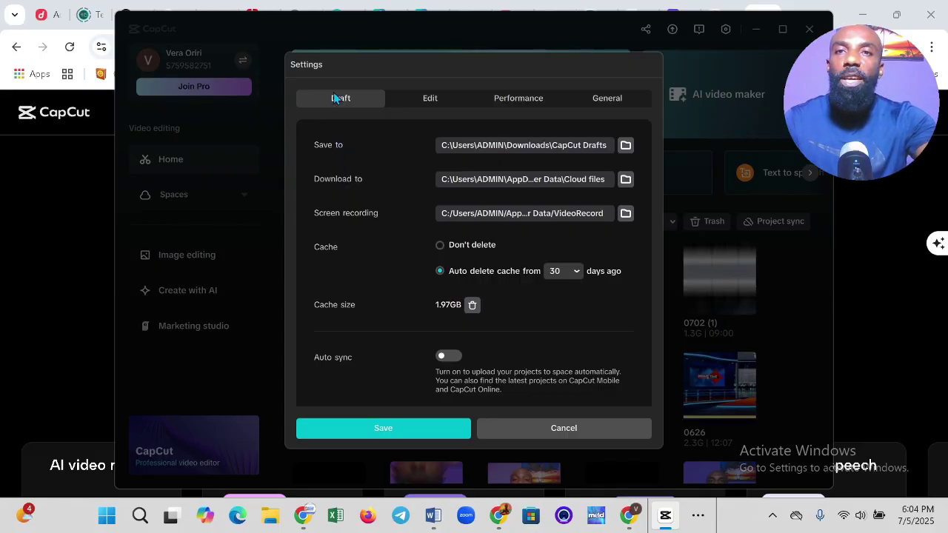
left_click(625, 146)
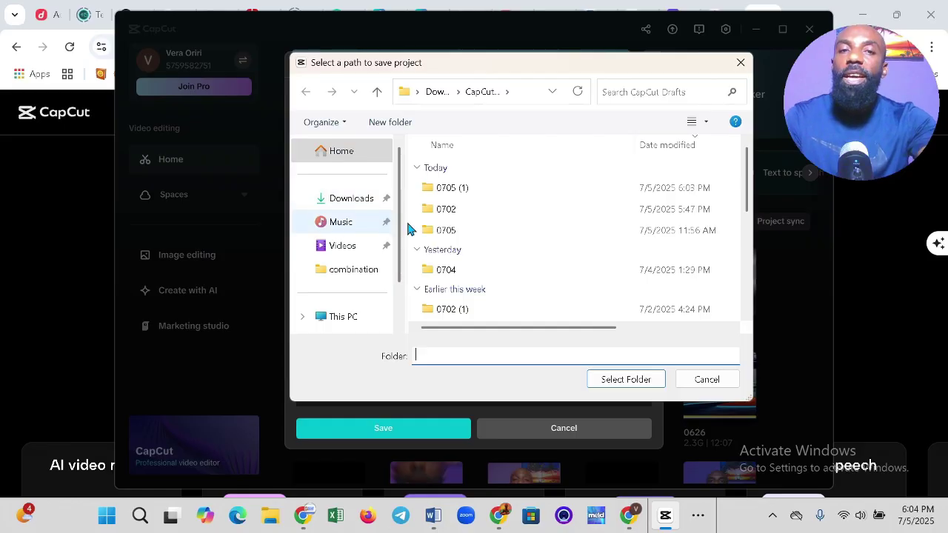
left_click(705, 383)
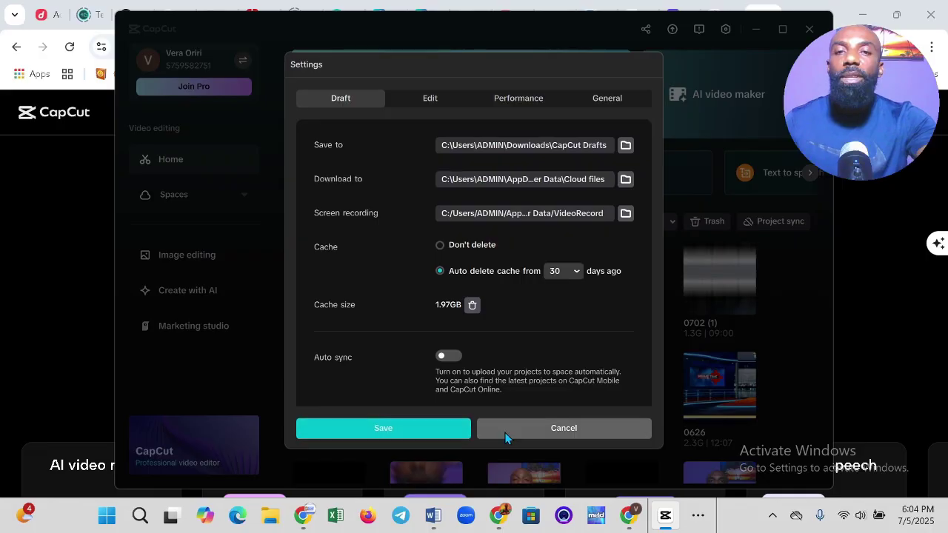
left_click(524, 435)
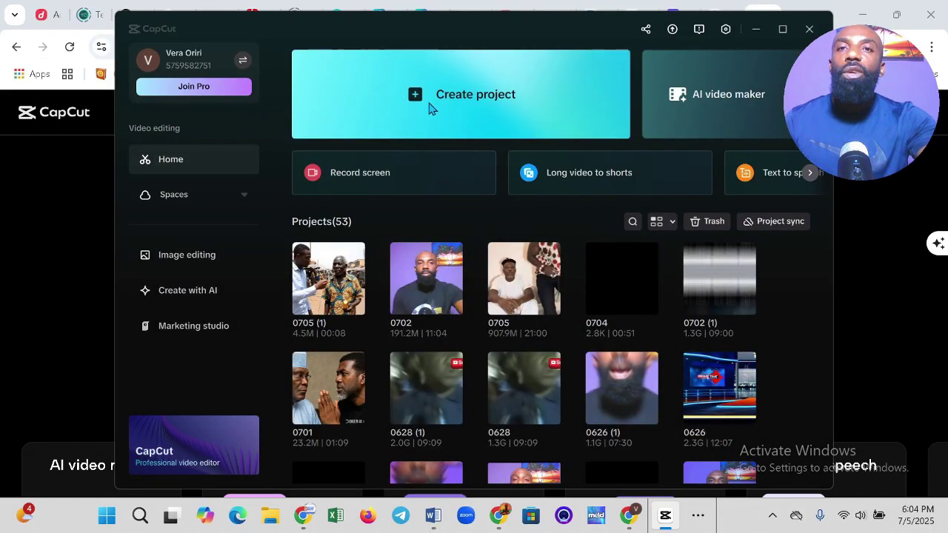
key("alt+F4")
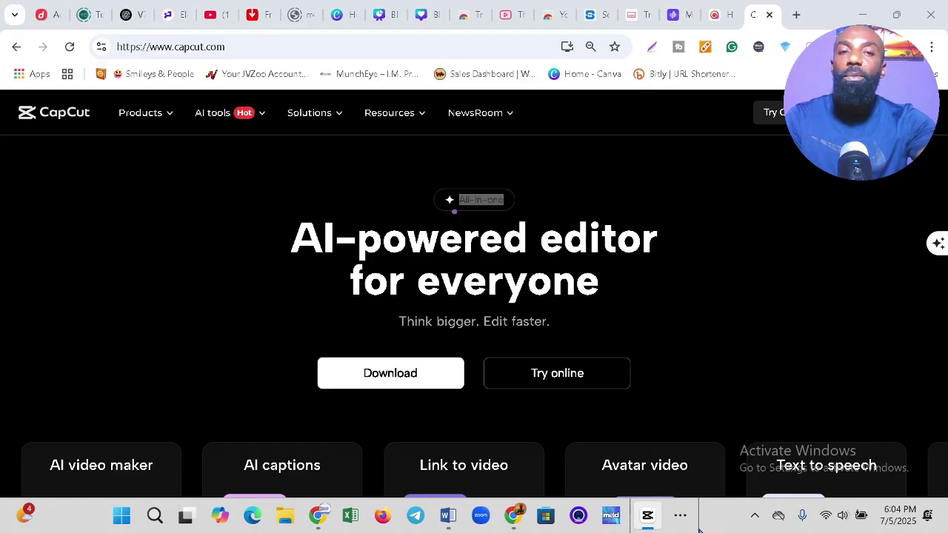
left_click(647, 515)
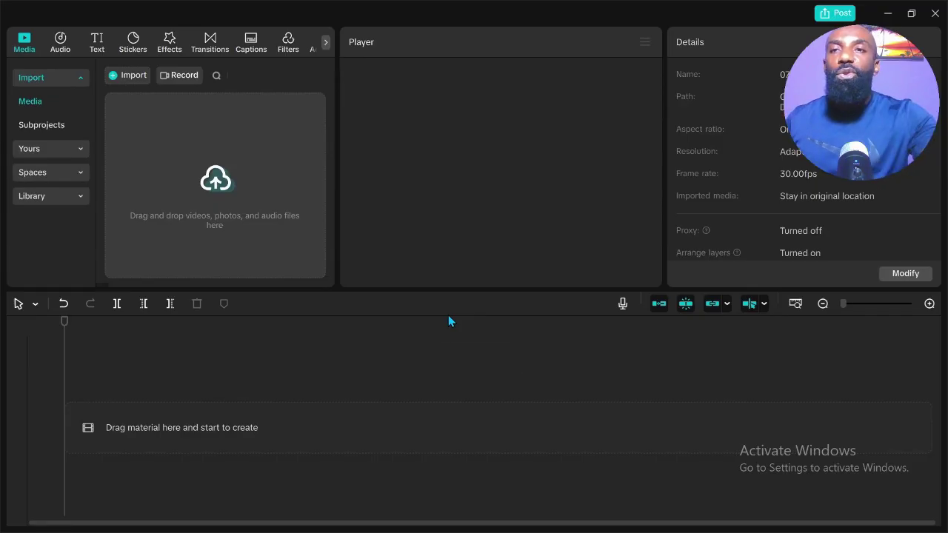
left_click(211, 187)
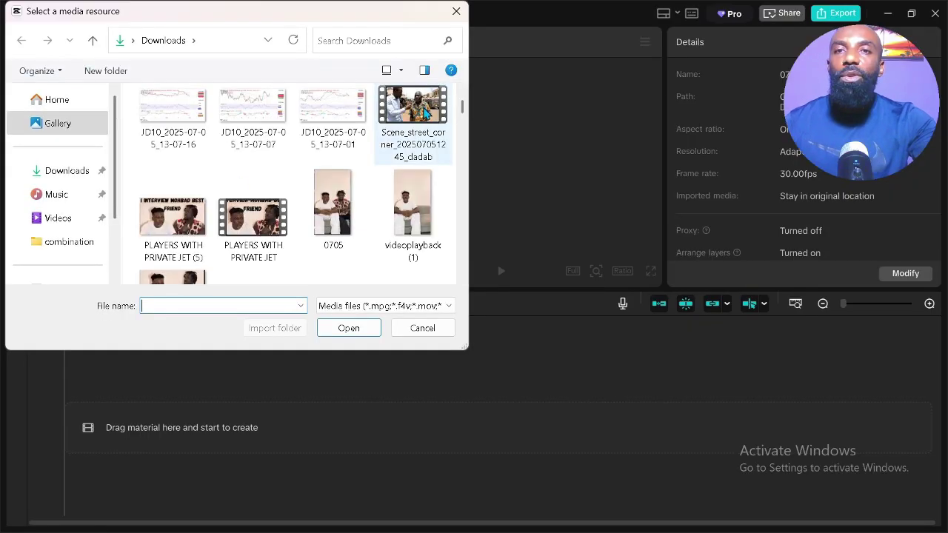
double_click(428, 117)
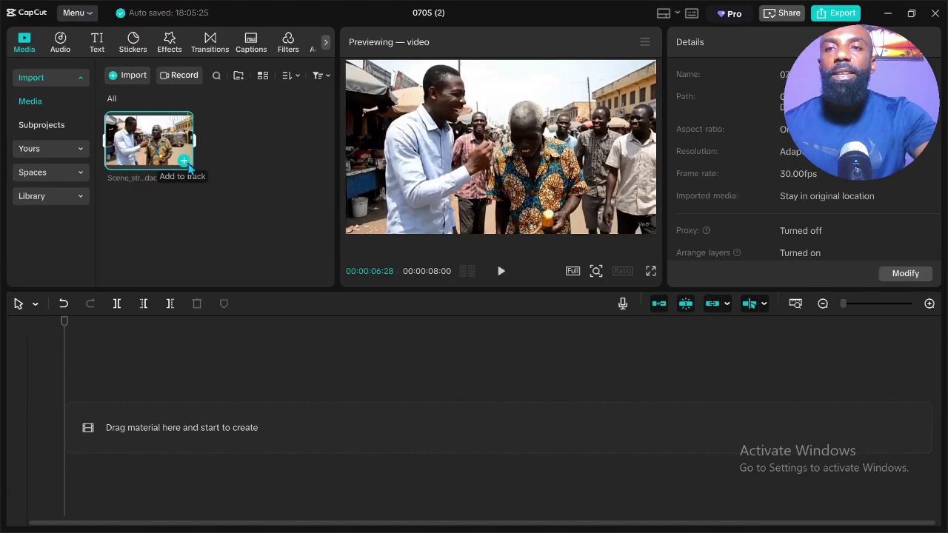
left_click(184, 161)
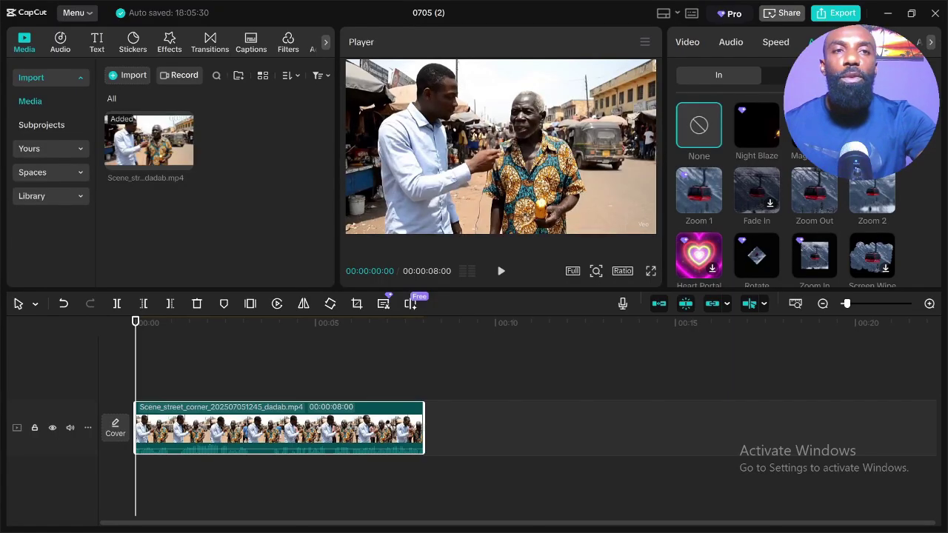
Step: Apply the Zoom 1 entrance animation to the street-corner clip and preview it from the start of the timeline
left_click(698, 190)
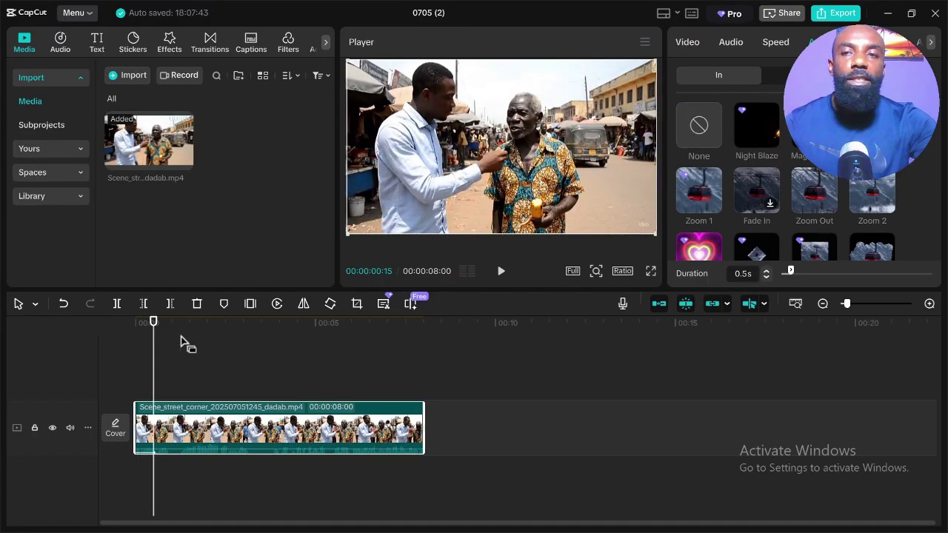
left_click(143, 330)
left_click(113, 333)
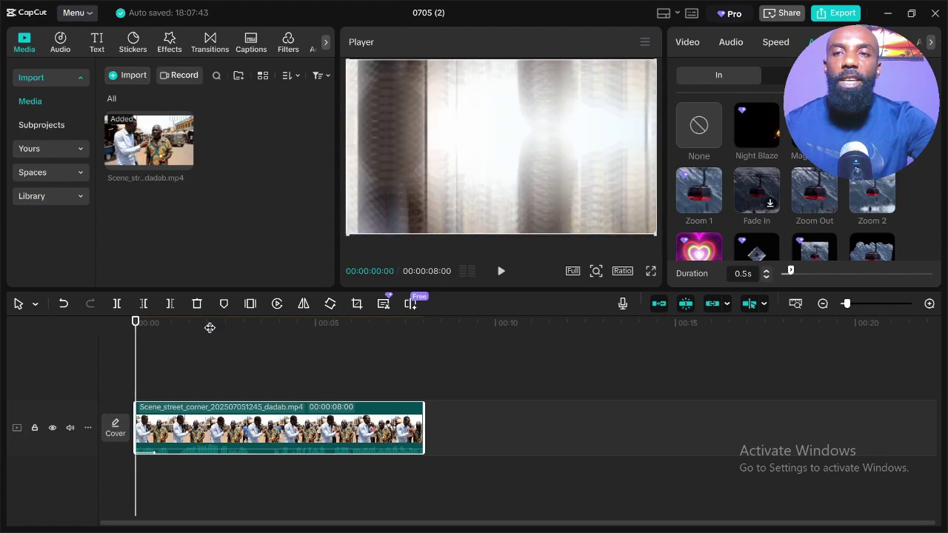
left_click(501, 273)
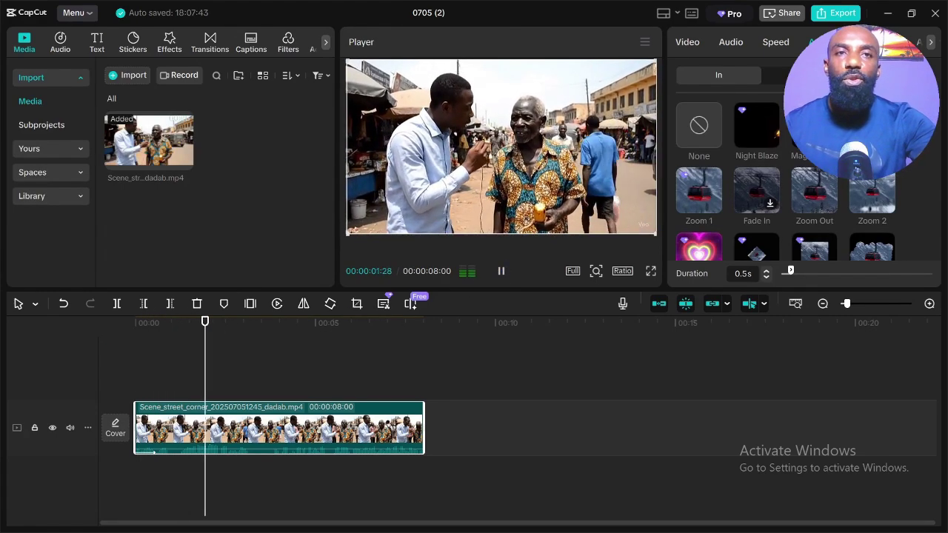
left_click(501, 271)
Step: Add the blue Follow sticker from the Trending stickers to the timeline at the playhead
mouse_move(188, 166)
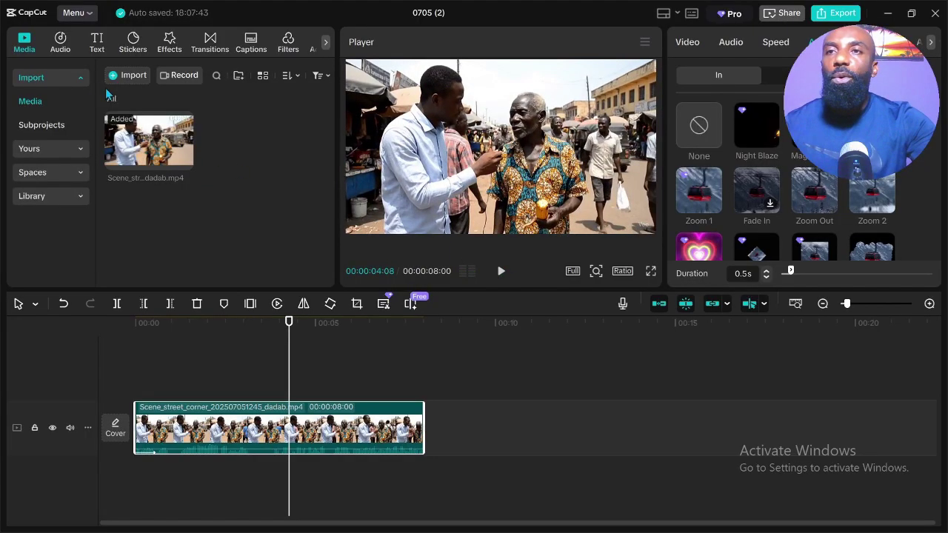
left_click(133, 44)
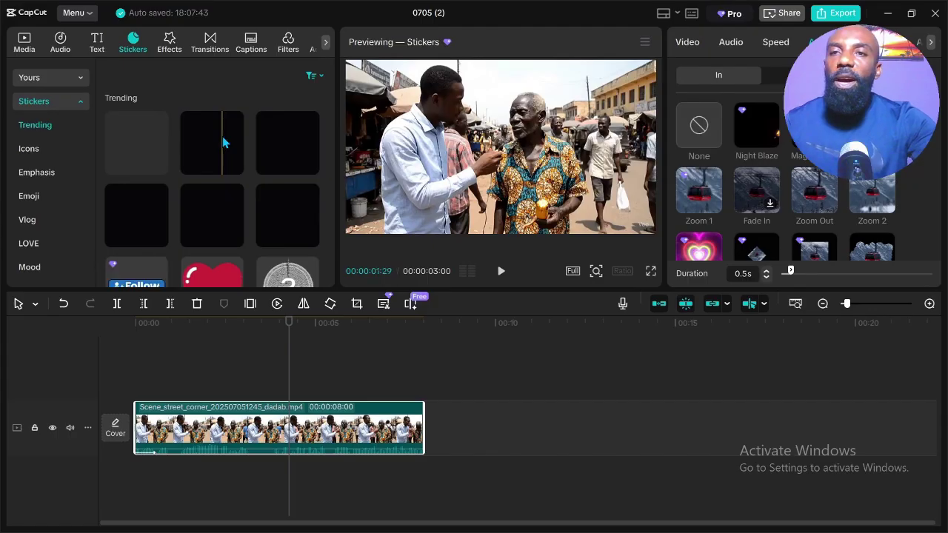
scroll(222, 143, "down", 3)
scroll(171, 193, "up", 1)
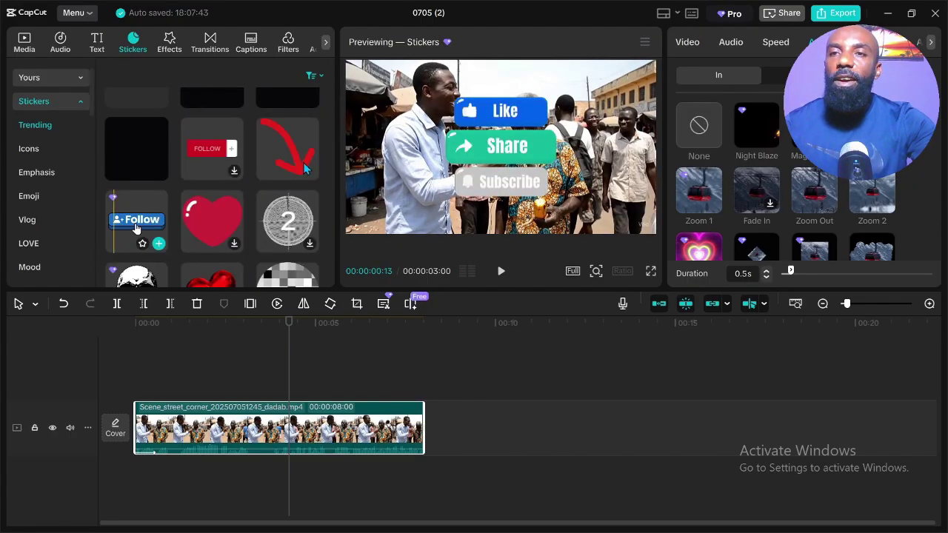
left_click(134, 228)
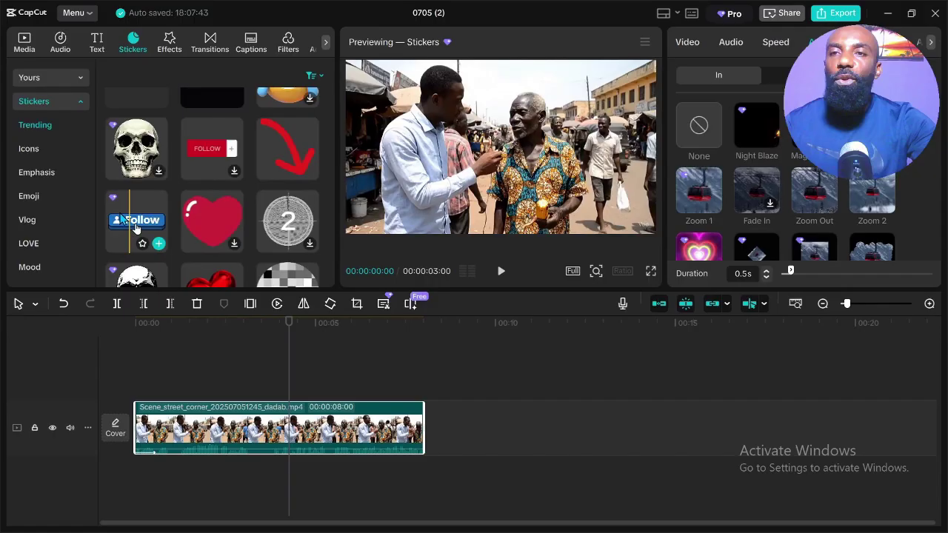
left_click(158, 245)
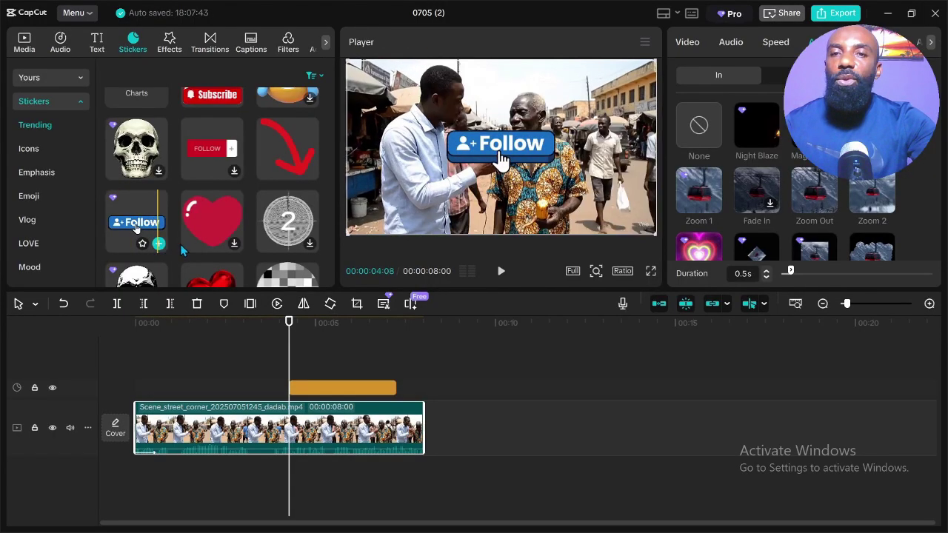
Step: Move the Follow sticker to the lower-right corner of the video frame, at about X 1241, and preview it in playback
left_click_drag(518, 167, 552, 231)
left_click_drag(596, 234, 606, 234)
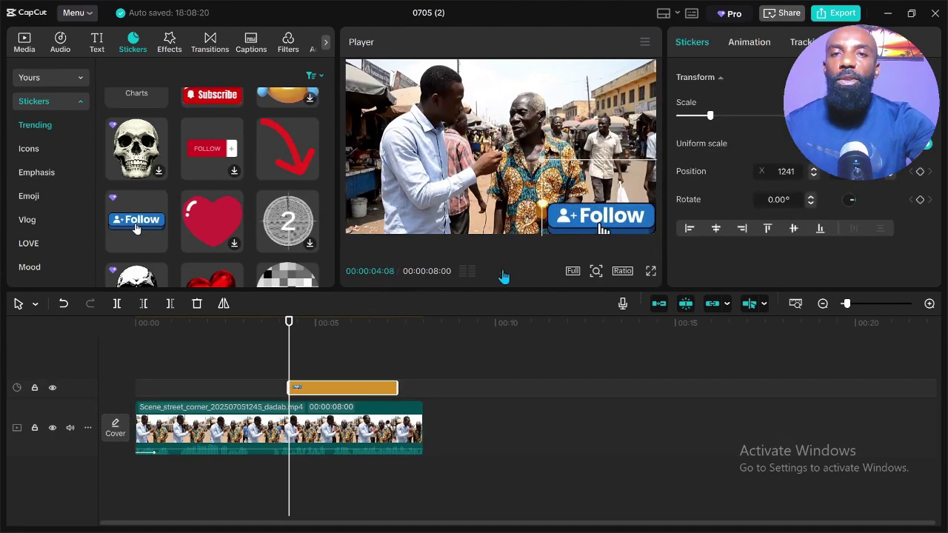
left_click(502, 272)
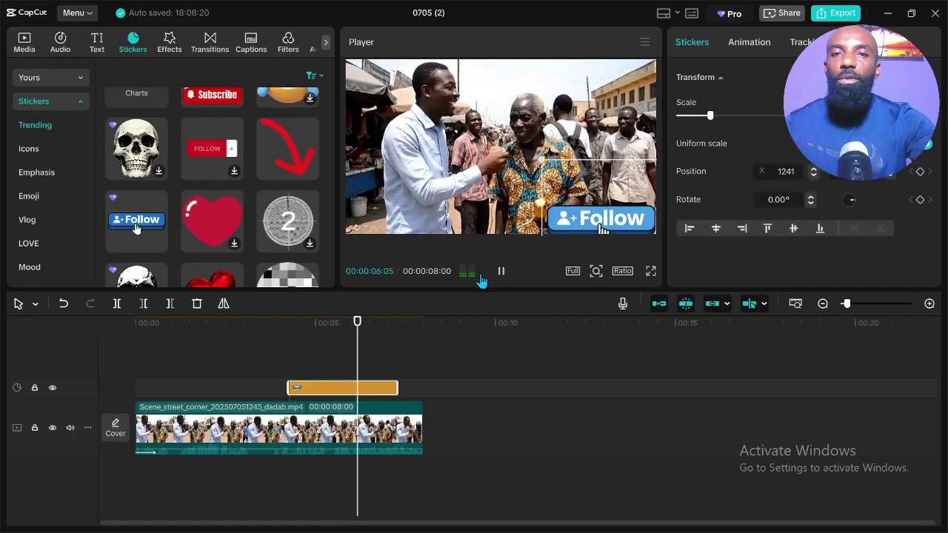
left_click(137, 219)
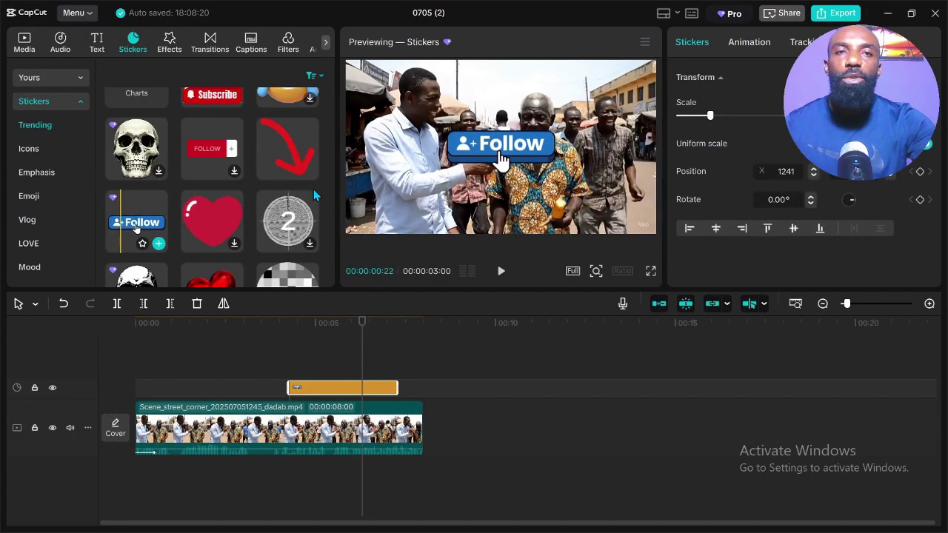
Step: Examine the street-corner clip's basic video options, such as stabilizing, image enhancement and relighting, and its audio options
left_click(274, 423)
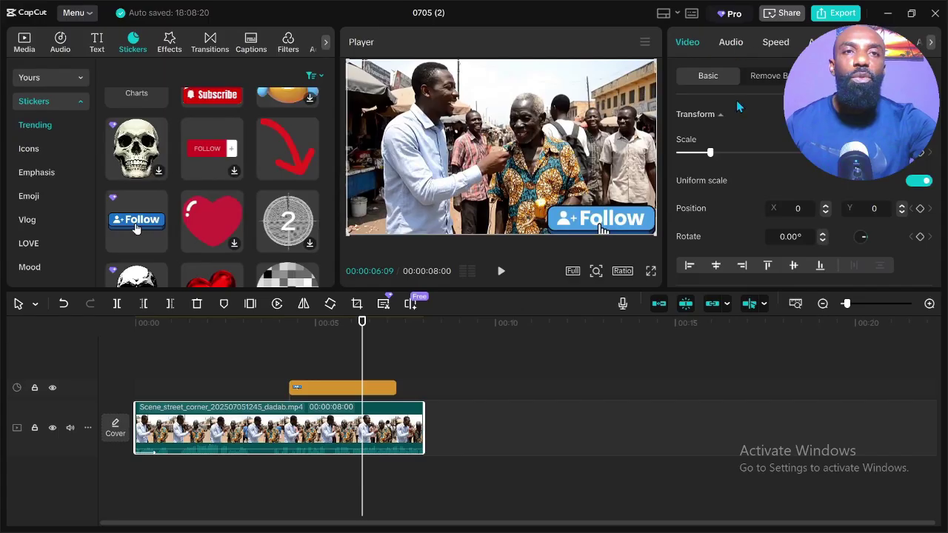
scroll(737, 107, "down", 10)
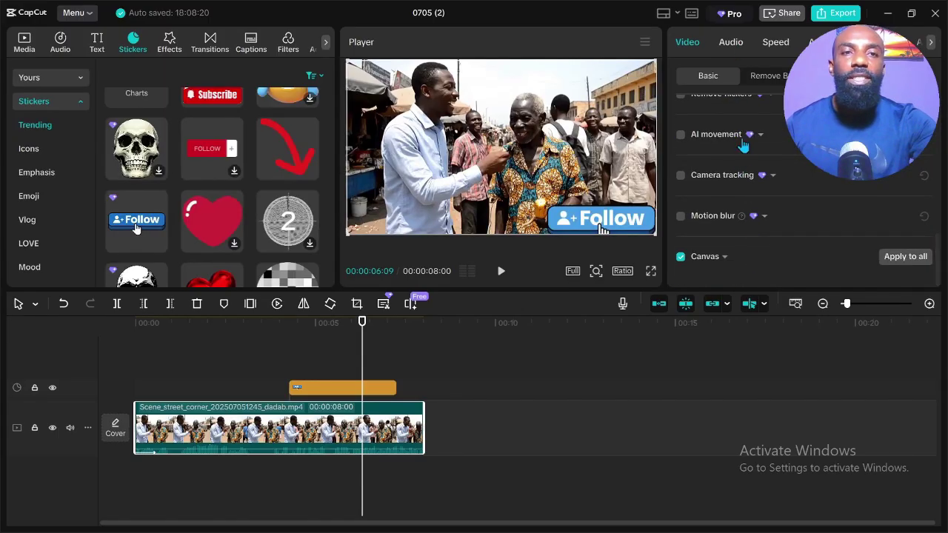
scroll(719, 185, "up", 4)
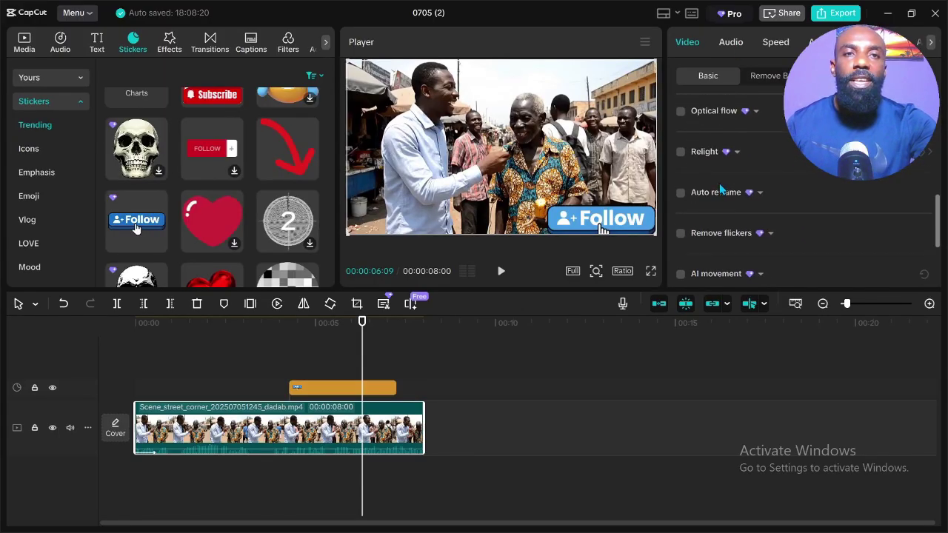
scroll(719, 187, "up", 4)
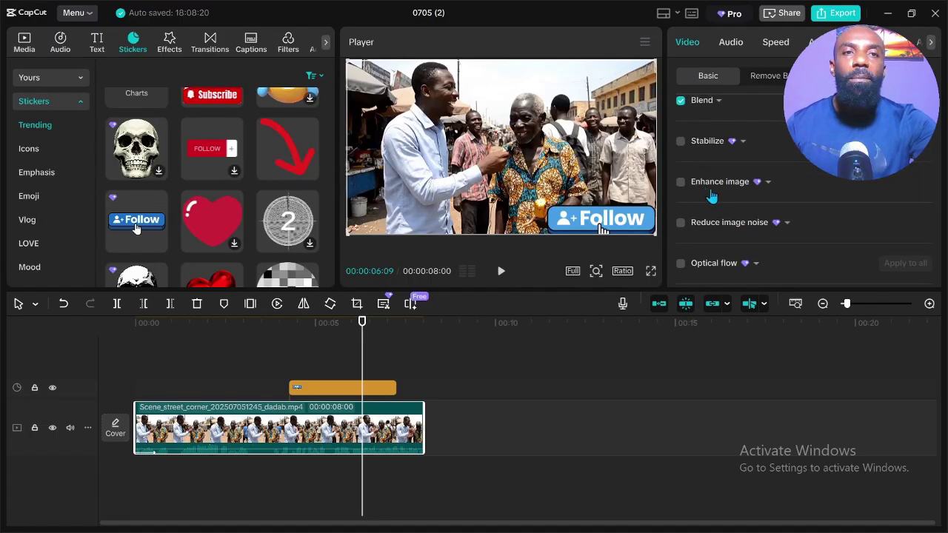
scroll(700, 193, "down", 1)
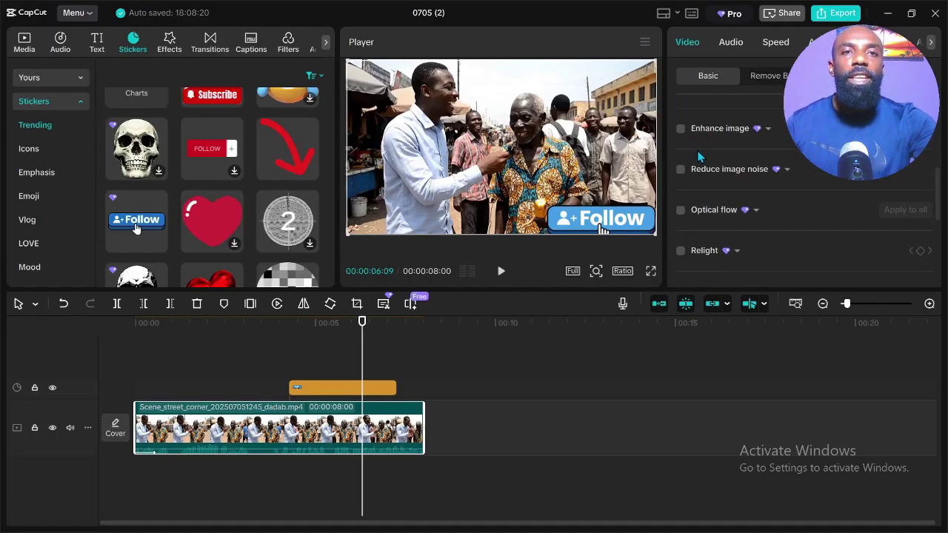
scroll(697, 185, "up", 1)
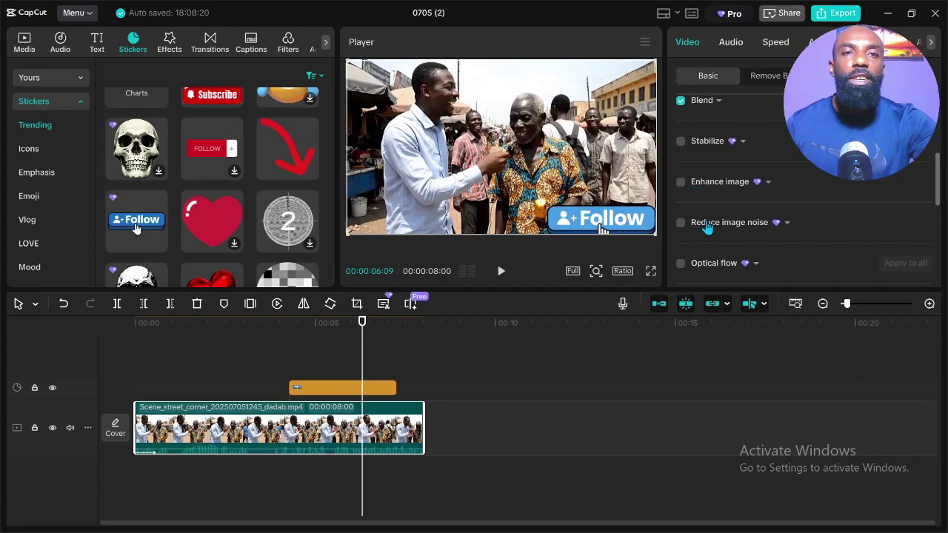
scroll(708, 193, "down", 1)
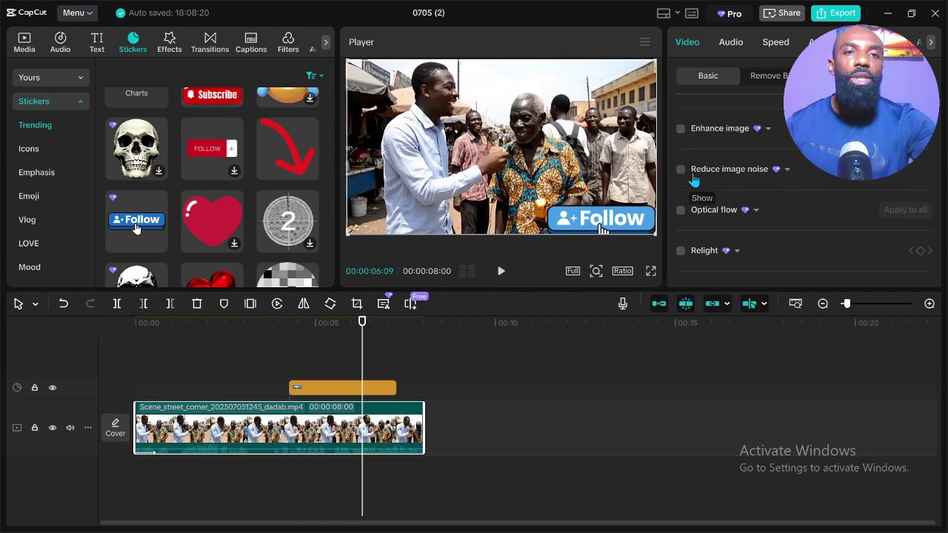
scroll(694, 182, "down", 1)
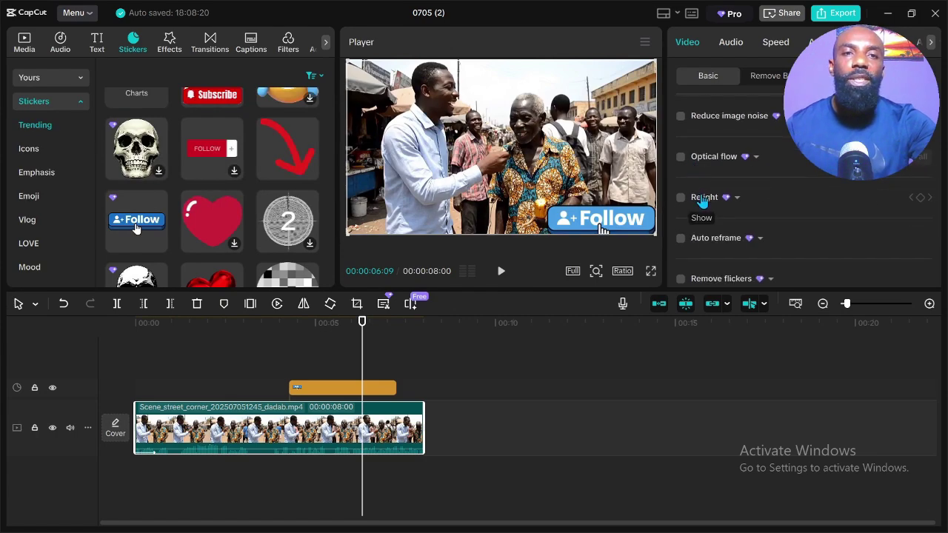
scroll(704, 199, "up", 4)
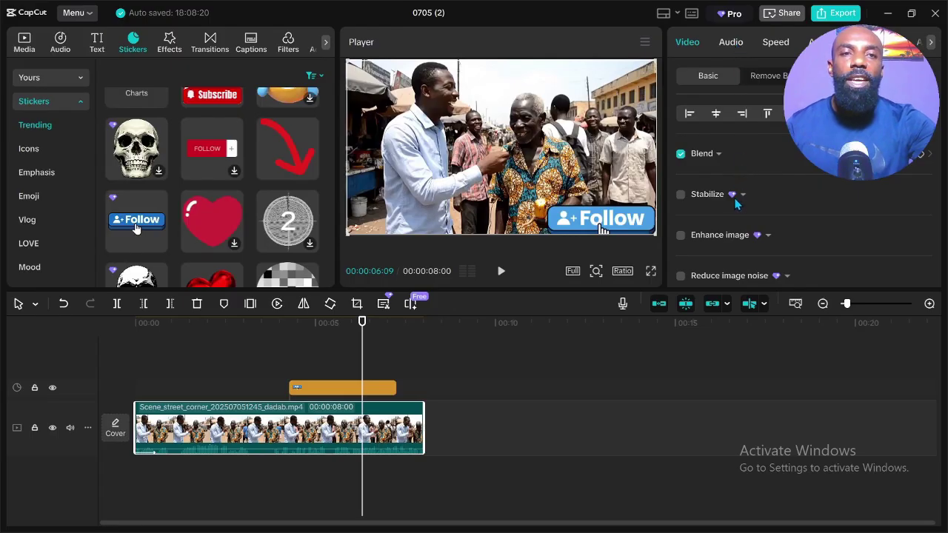
left_click(730, 43)
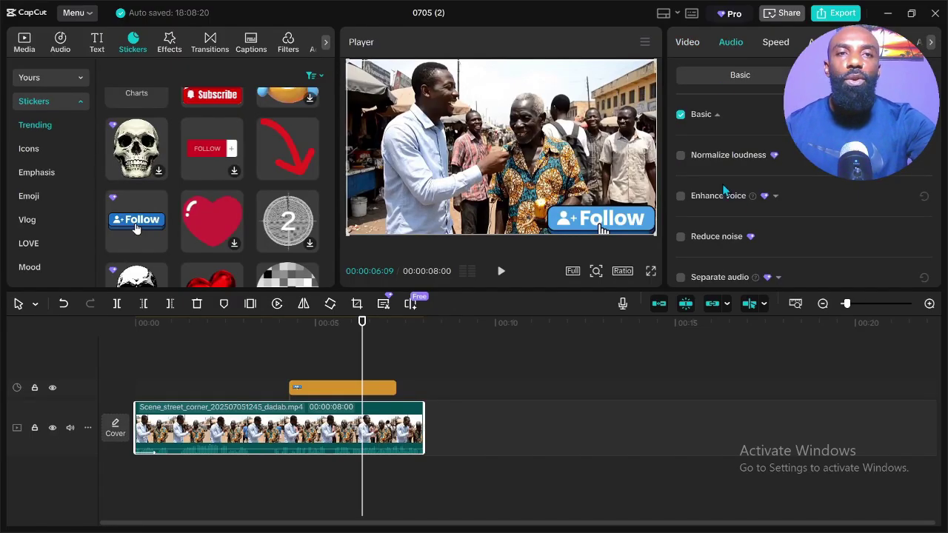
scroll(725, 209, "down", 3)
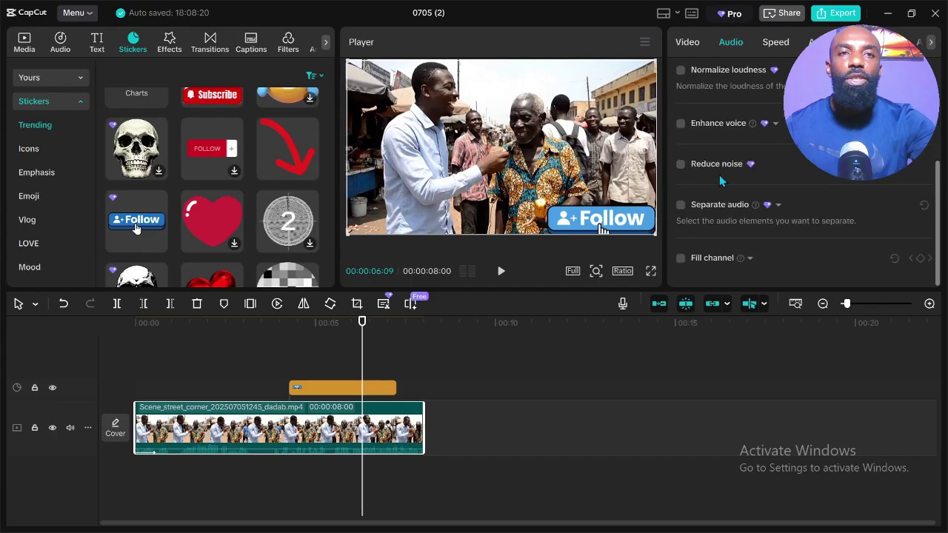
Step: Turn on Enhance voice for the street-corner clip, try to export the project and return to editing
left_click(681, 125)
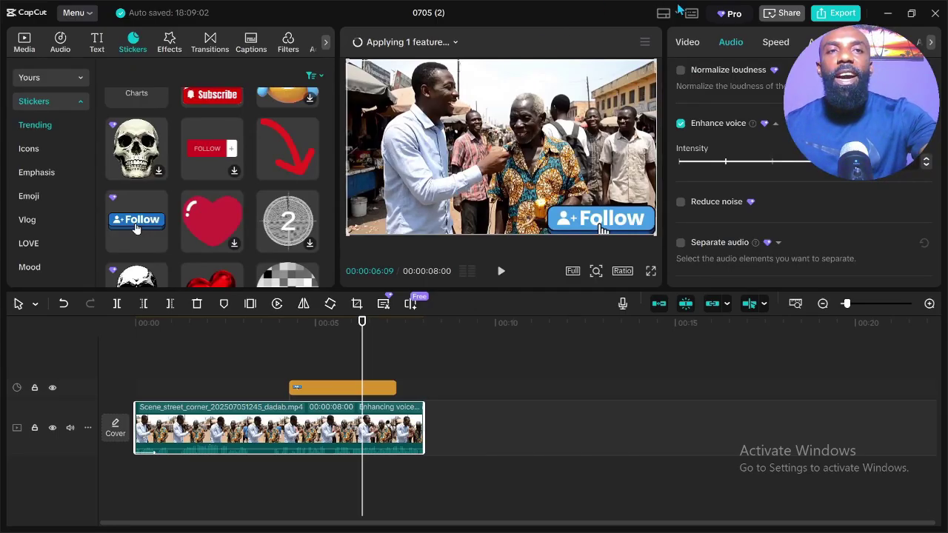
left_click(834, 20)
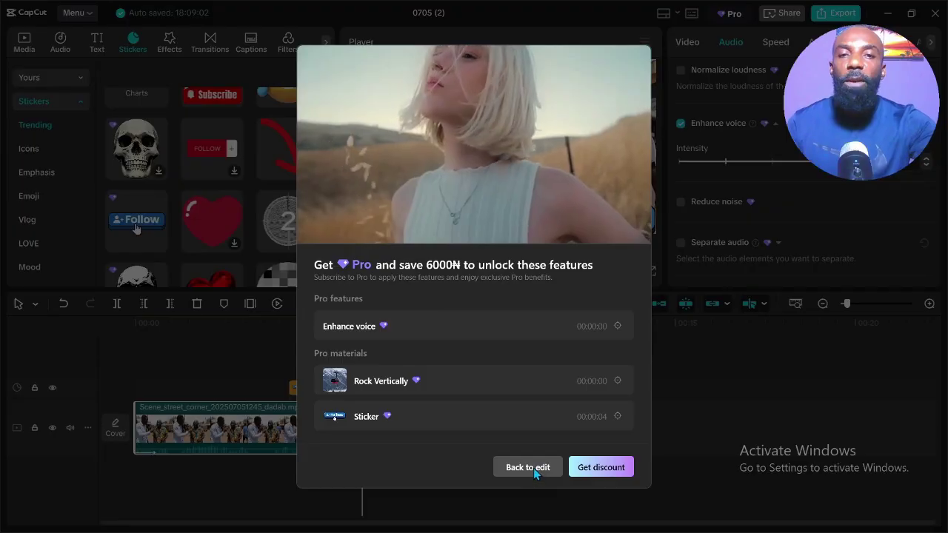
left_click(528, 467)
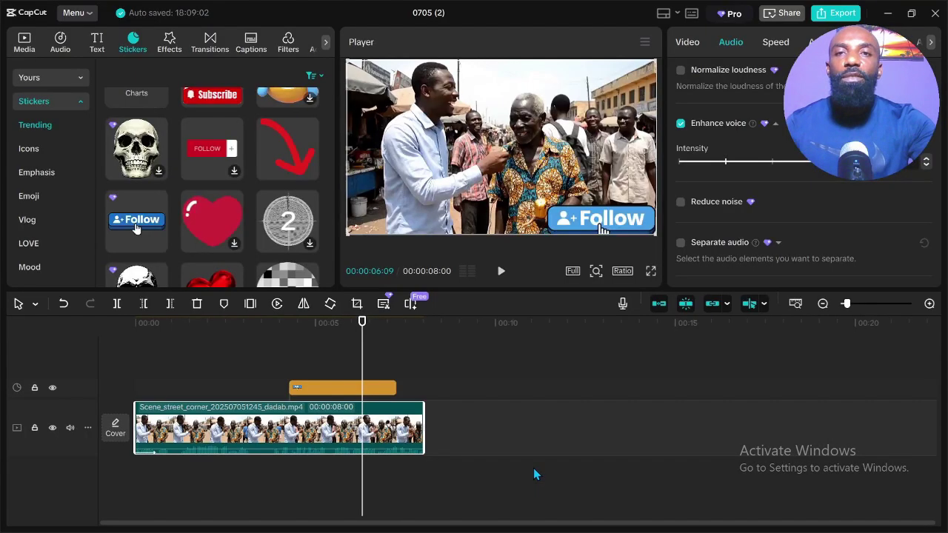
Step: Combine the street-corner clip and the Follow sticker on the timeline into a compound clip (subproject)
left_click(124, 362)
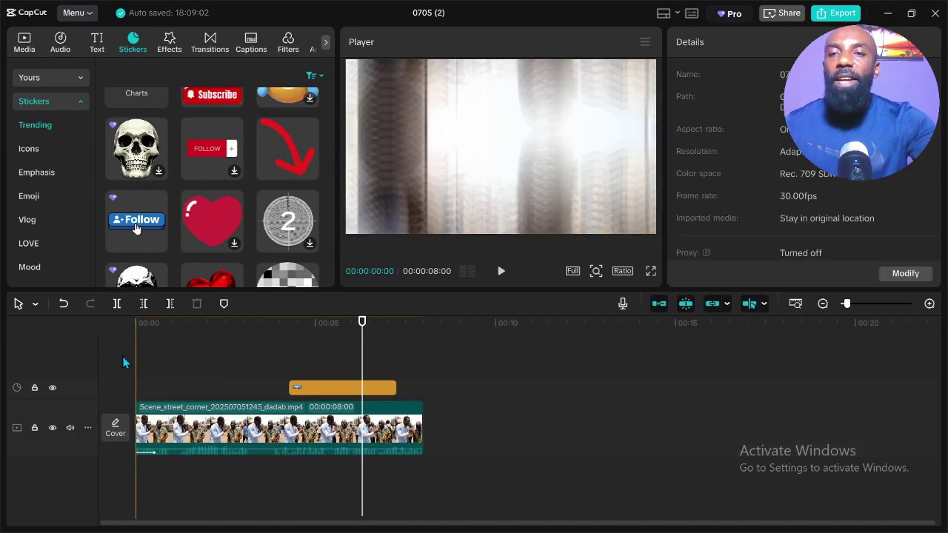
left_click_drag(123, 357, 303, 496)
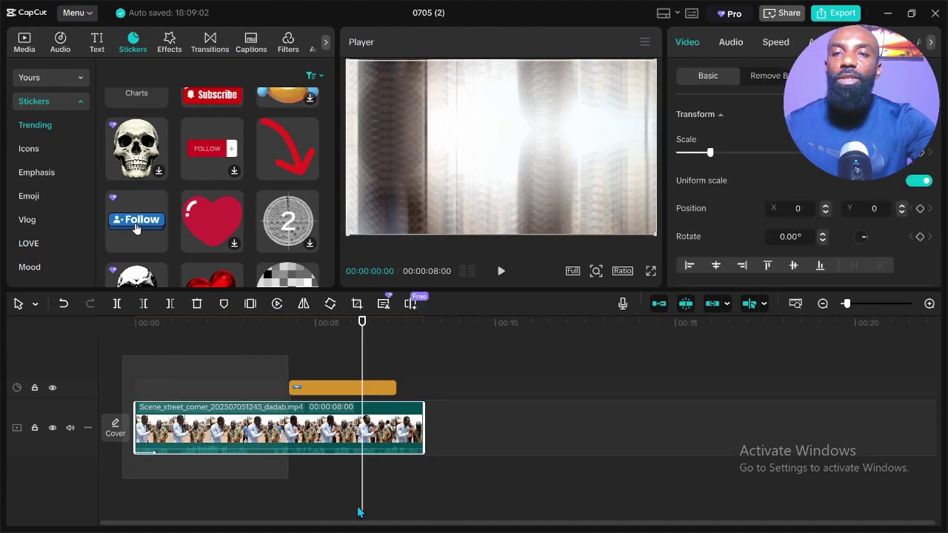
left_click_drag(406, 499, 448, 470)
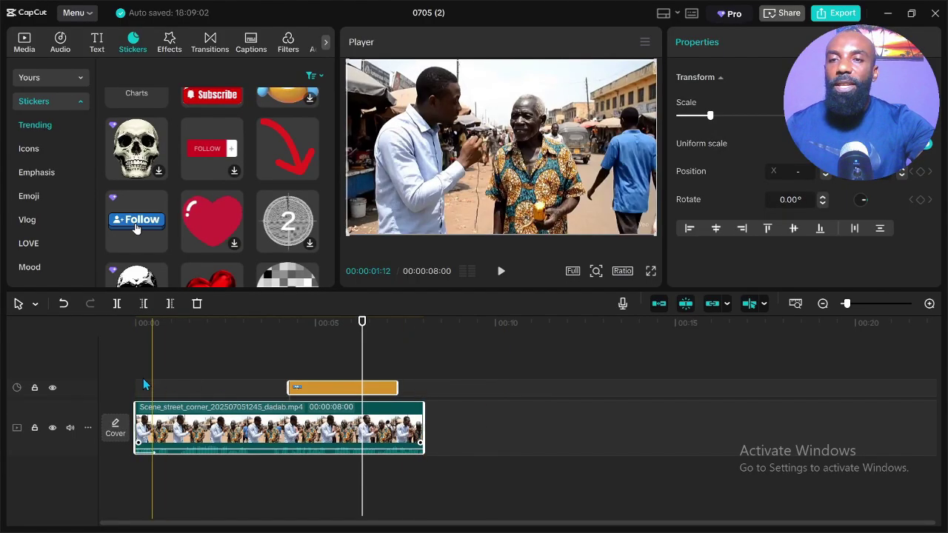
left_click(137, 372)
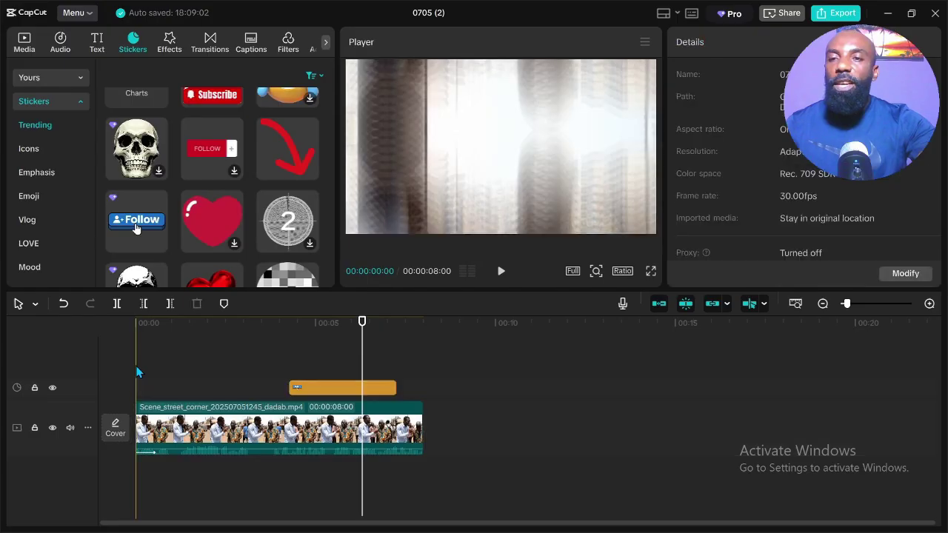
left_click(164, 448)
left_click_drag(169, 463, 342, 487)
mouse_move(437, 477)
left_mouse_down()
mouse_move(467, 457)
mouse_move(453, 469)
left_mouse_up()
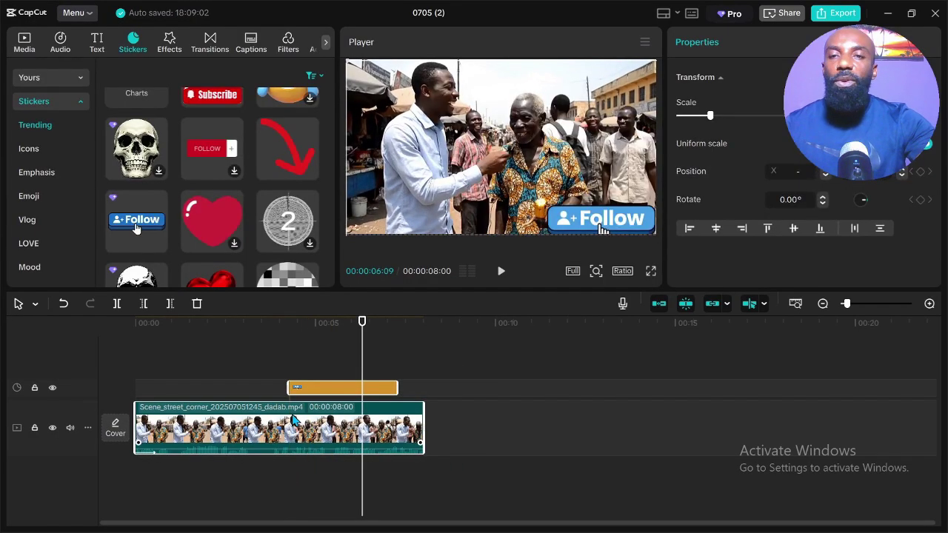
right_click(294, 420)
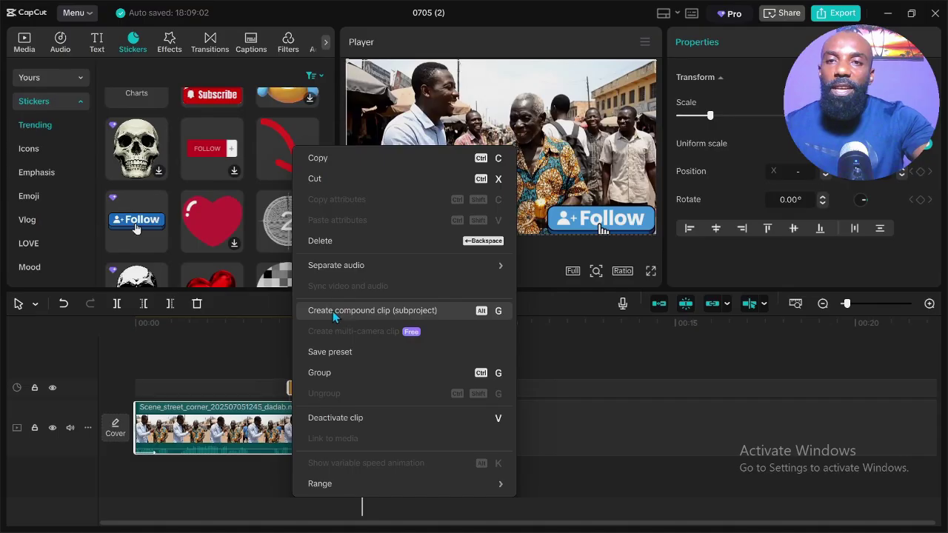
left_click(380, 312)
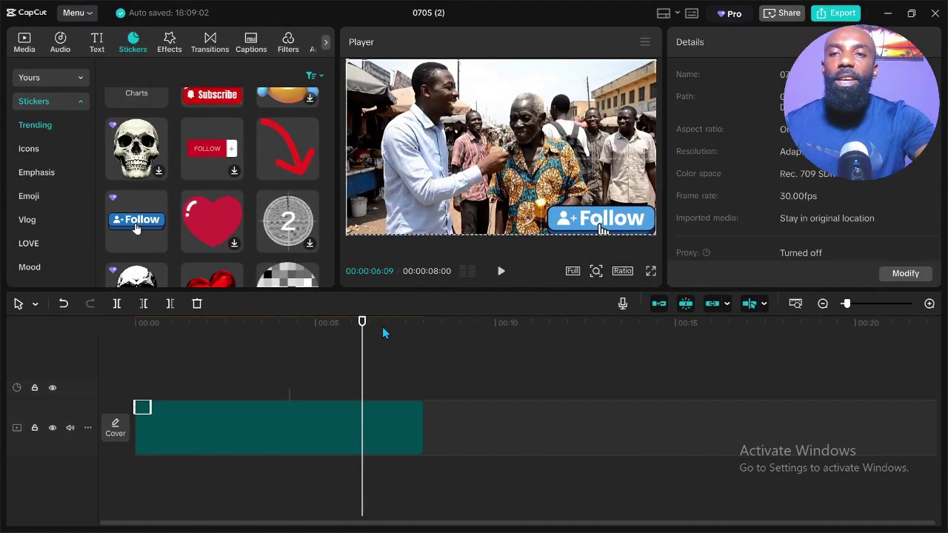
Step: Pre-process the compound clip on the timeline and check the processing progress
left_click(282, 418)
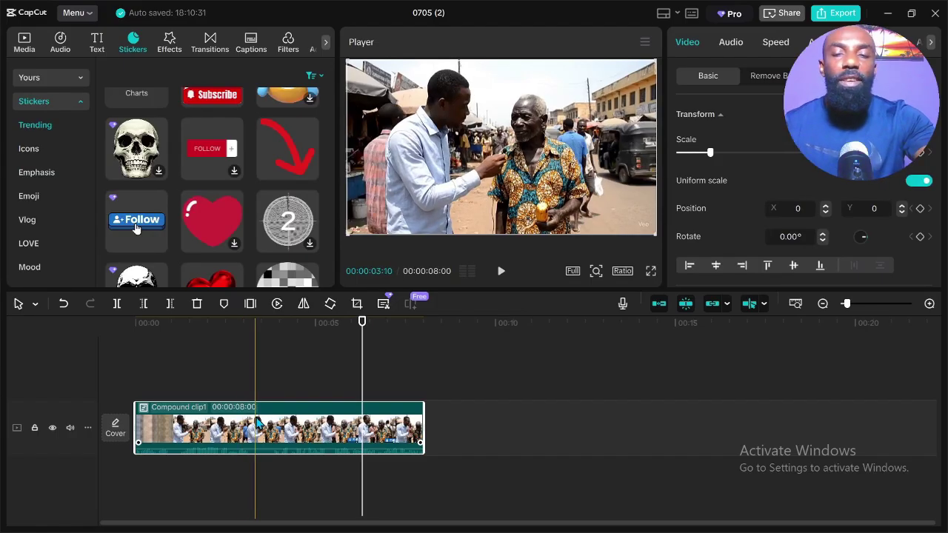
left_click(135, 229)
right_click(258, 423)
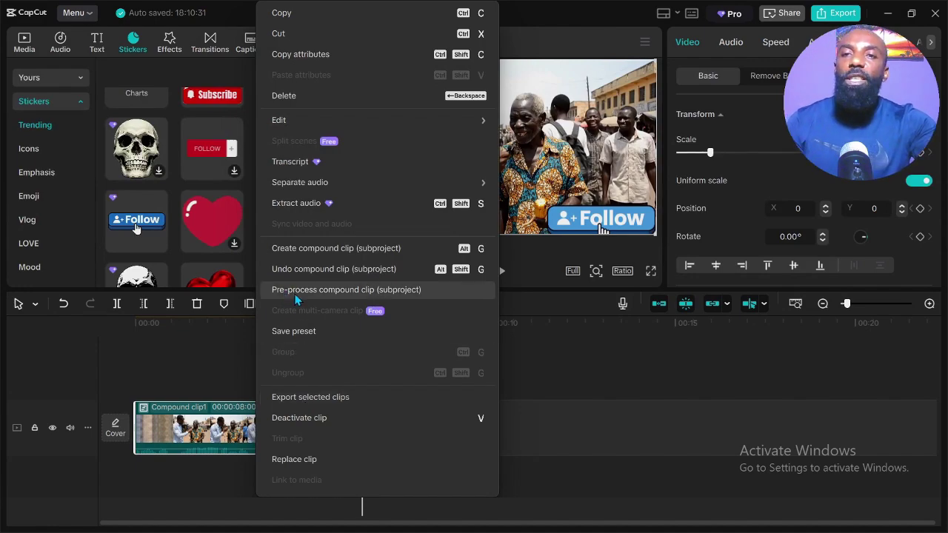
left_click(368, 291)
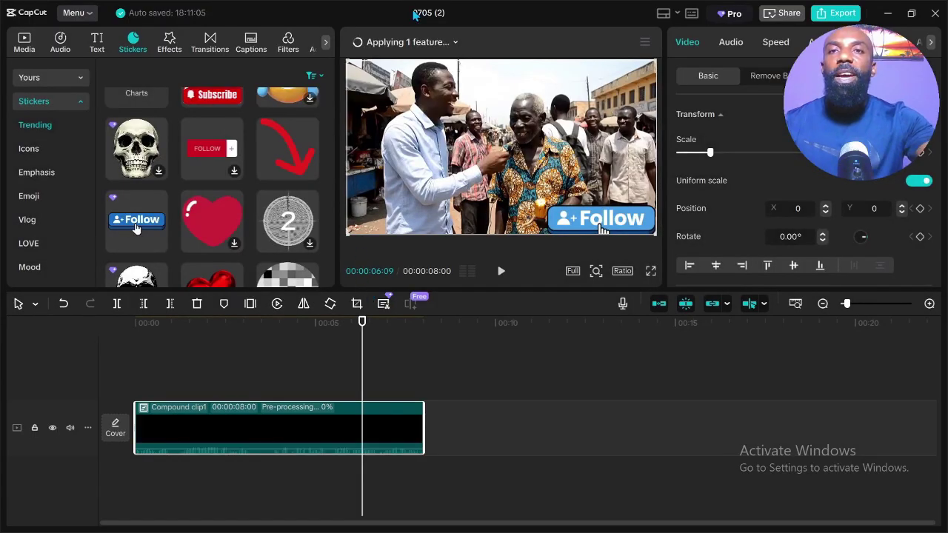
left_click(455, 45)
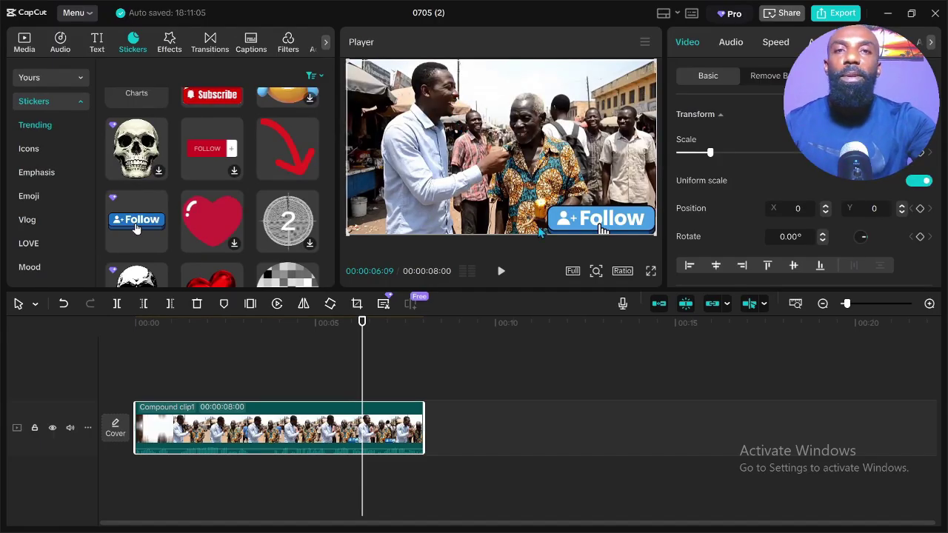
Step: Switch to File Explorer, open the CapCut Drafts folder in Downloads, and check the current project's name in CapCut
left_click(888, 12)
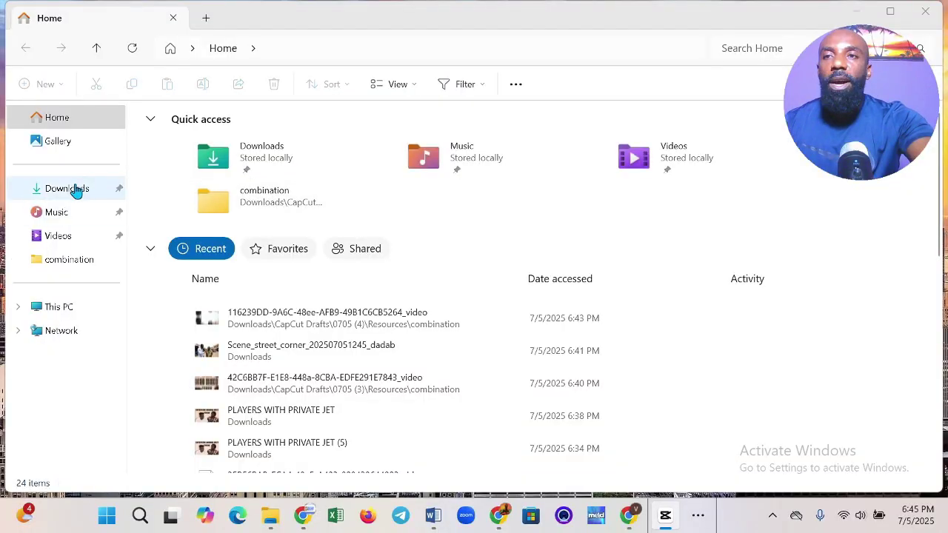
left_click(74, 188)
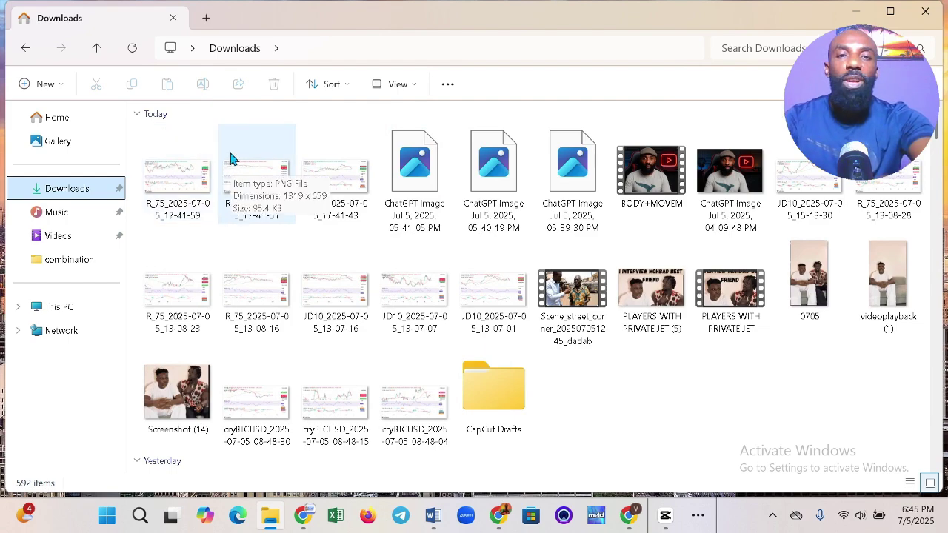
double_click(496, 406)
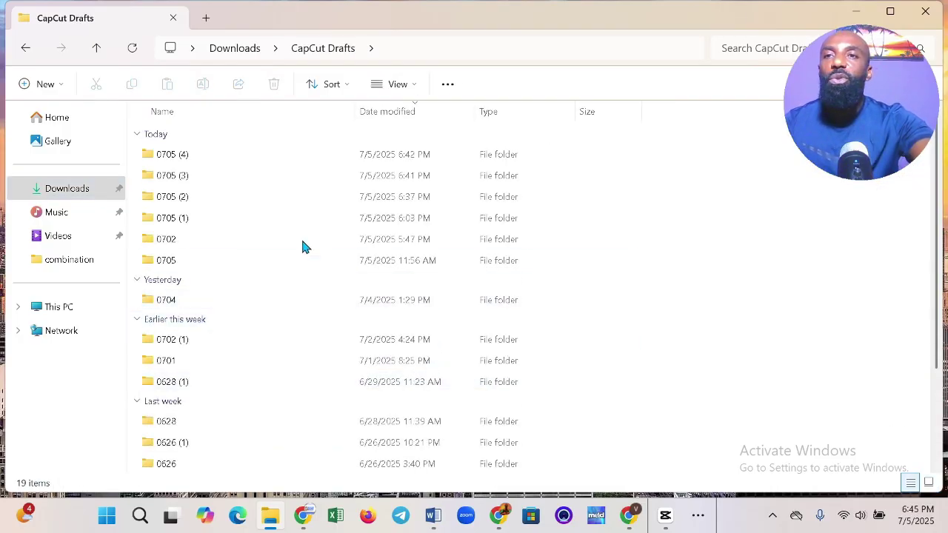
left_click(174, 158)
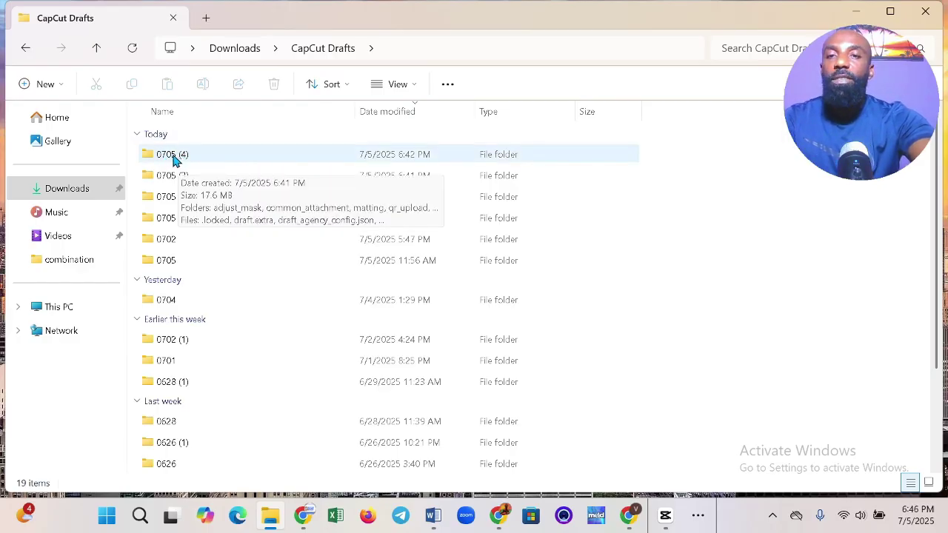
left_click(665, 517)
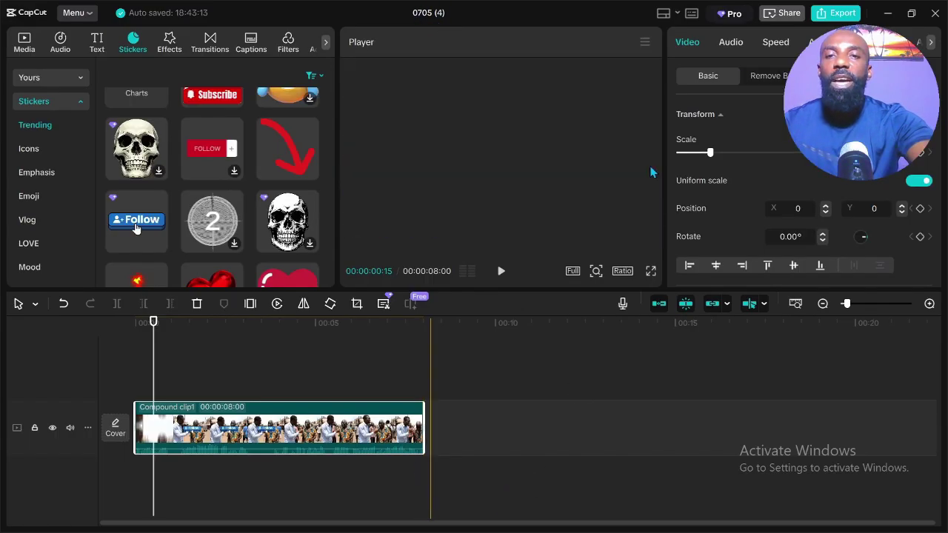
left_click(886, 14)
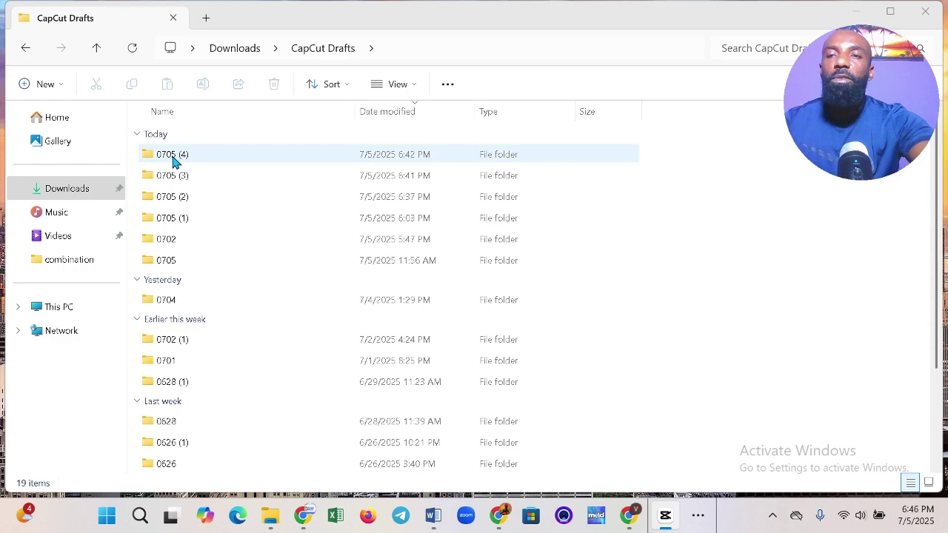
Step: Open the combination folder within the Resources folder of the 0705 (4) project draft
double_click(196, 158)
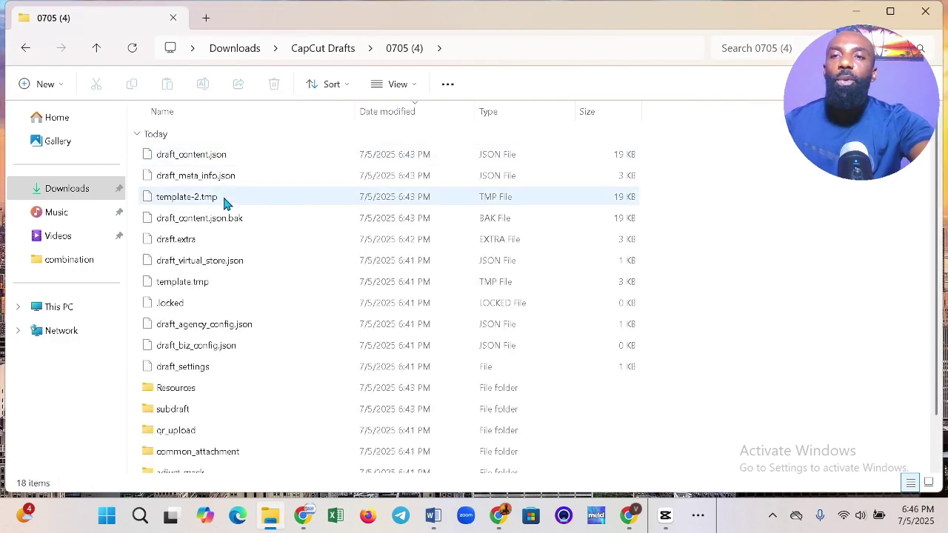
scroll(225, 218, "down", 1)
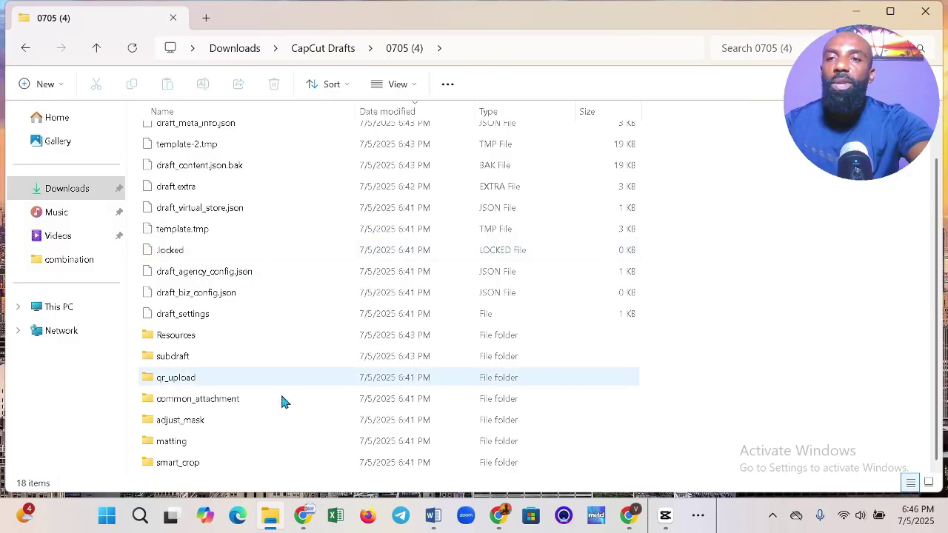
double_click(196, 337)
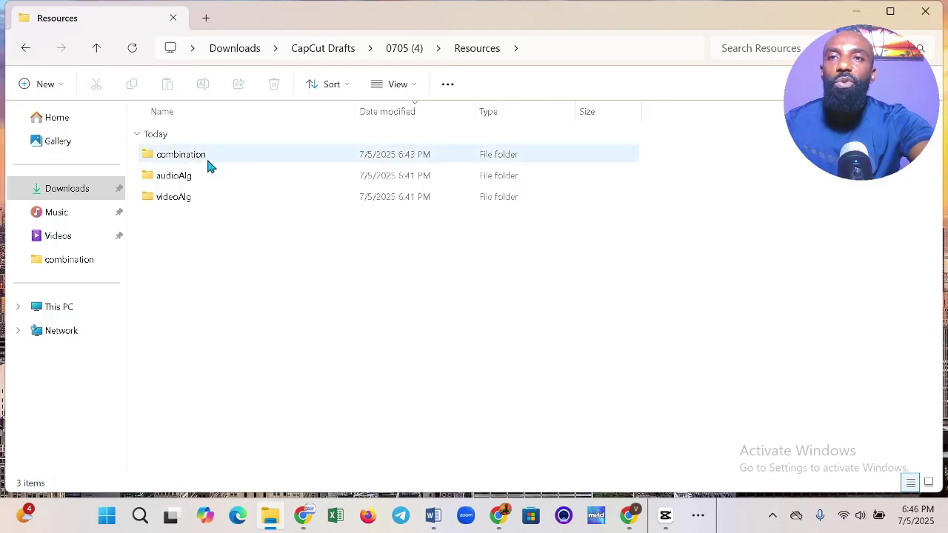
mouse_move(227, 160)
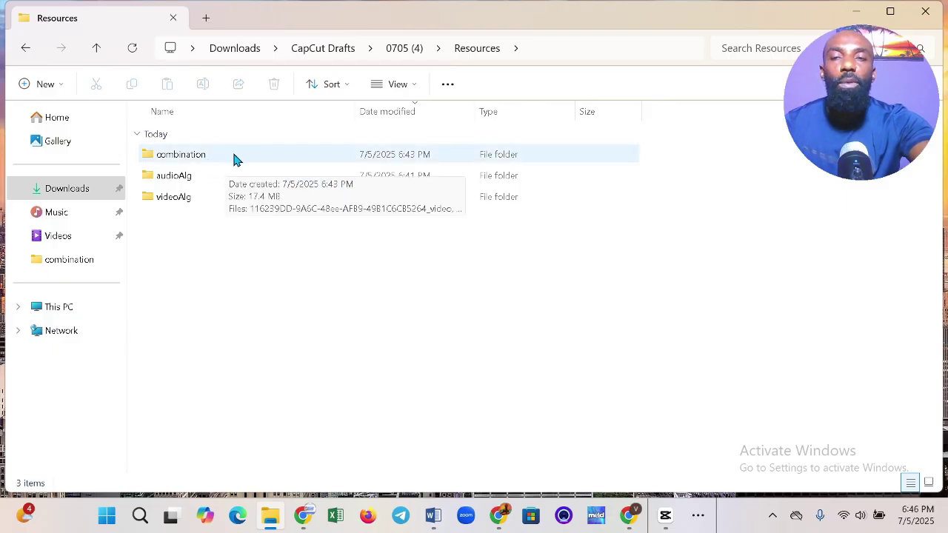
double_click(233, 157)
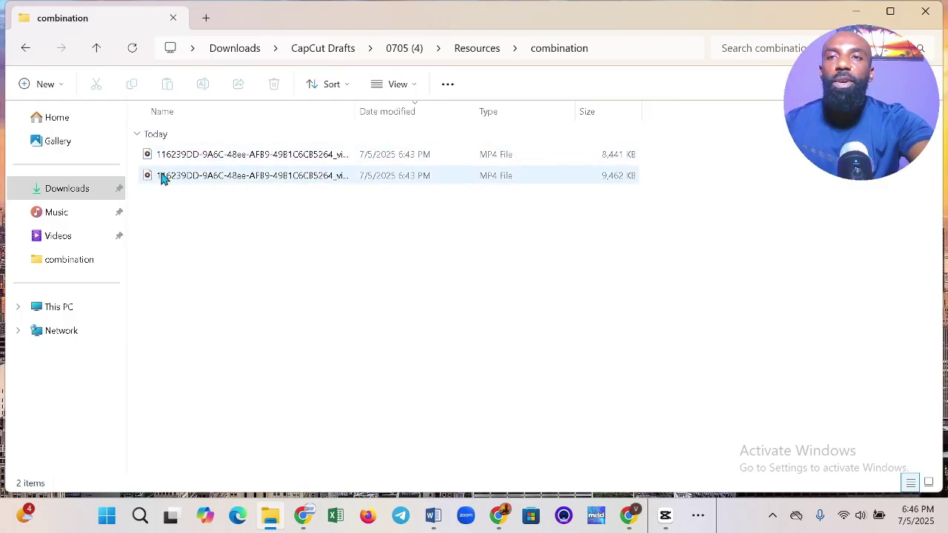
Step: Play the first MP4 file of the combination folder in Media Player
left_click(198, 156)
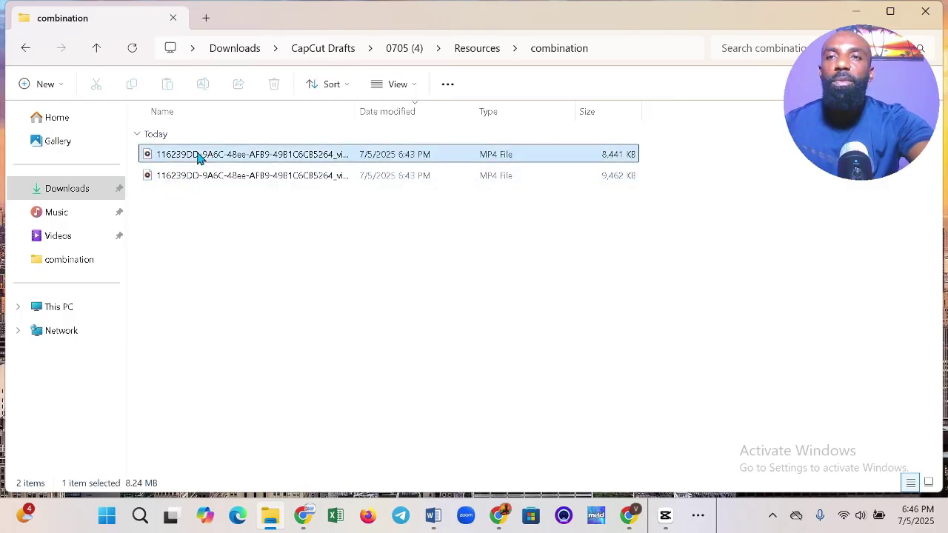
double_click(199, 156)
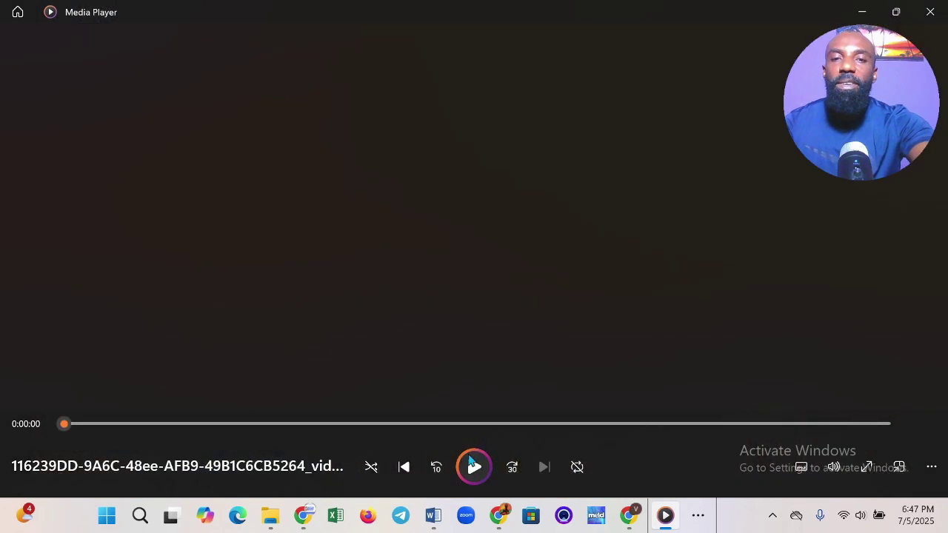
left_click(474, 466)
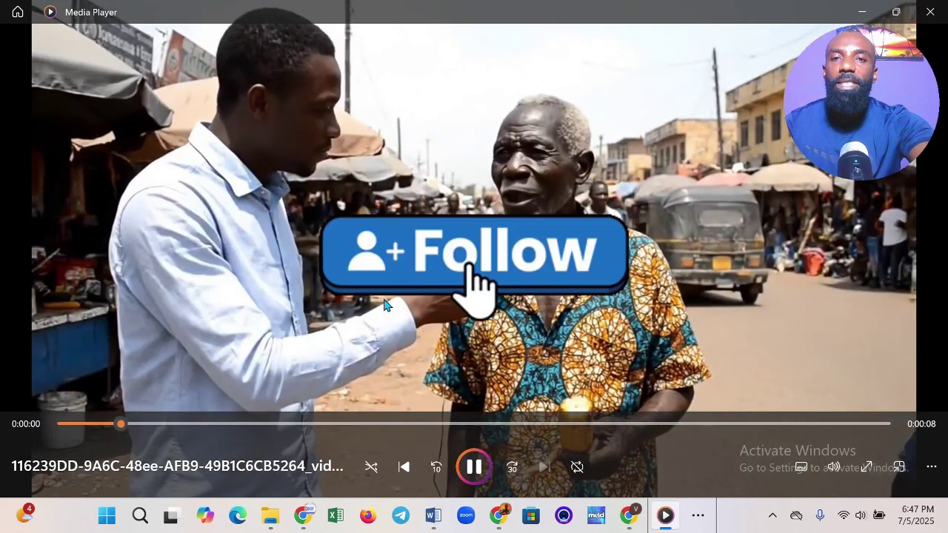